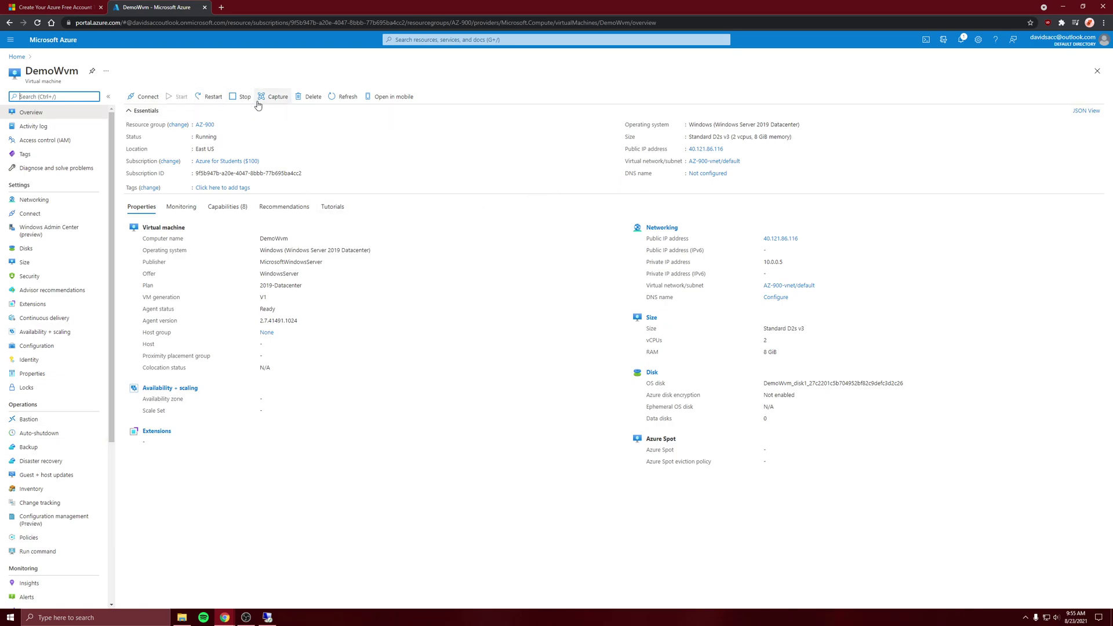
- Switch to the remote desktop session and replace the Notepad text with "hjfverwsgujfkewghbfui temp storage"
left_click(270, 615)
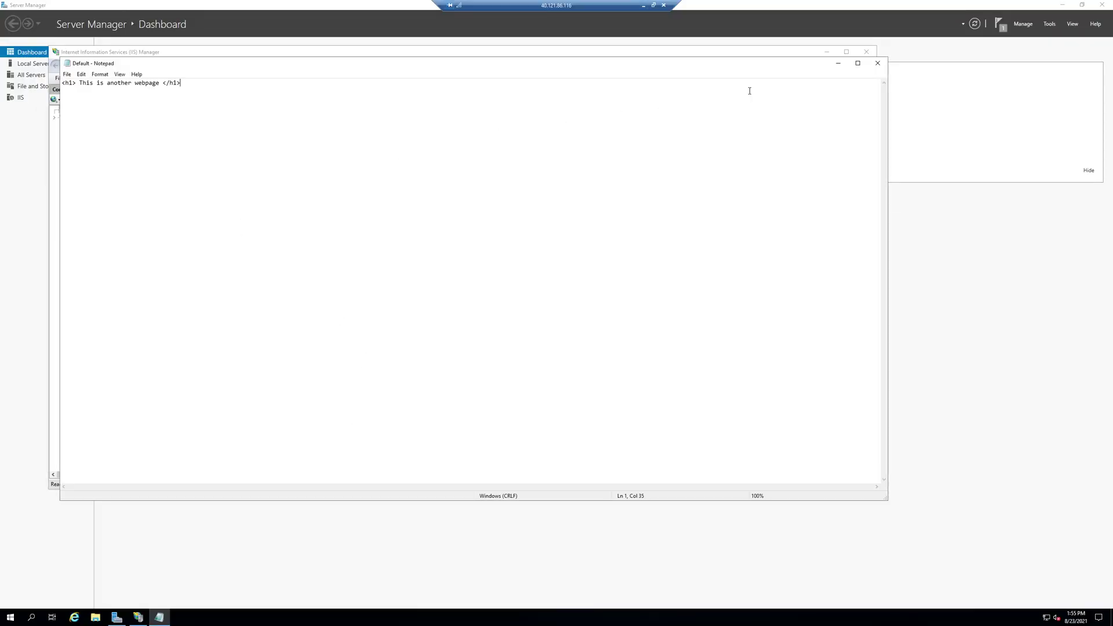
left_click_drag(492, 104, 121, 87)
left_click_drag(199, 87, 17, 86)
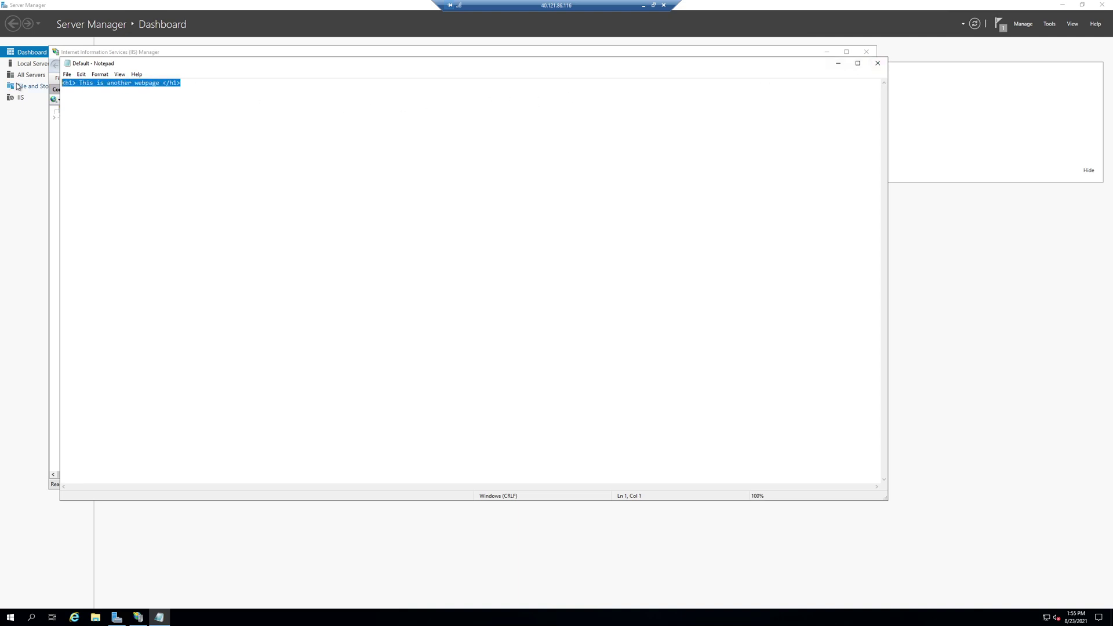
type("hjfverwsgujfkewghbfui temp storage")
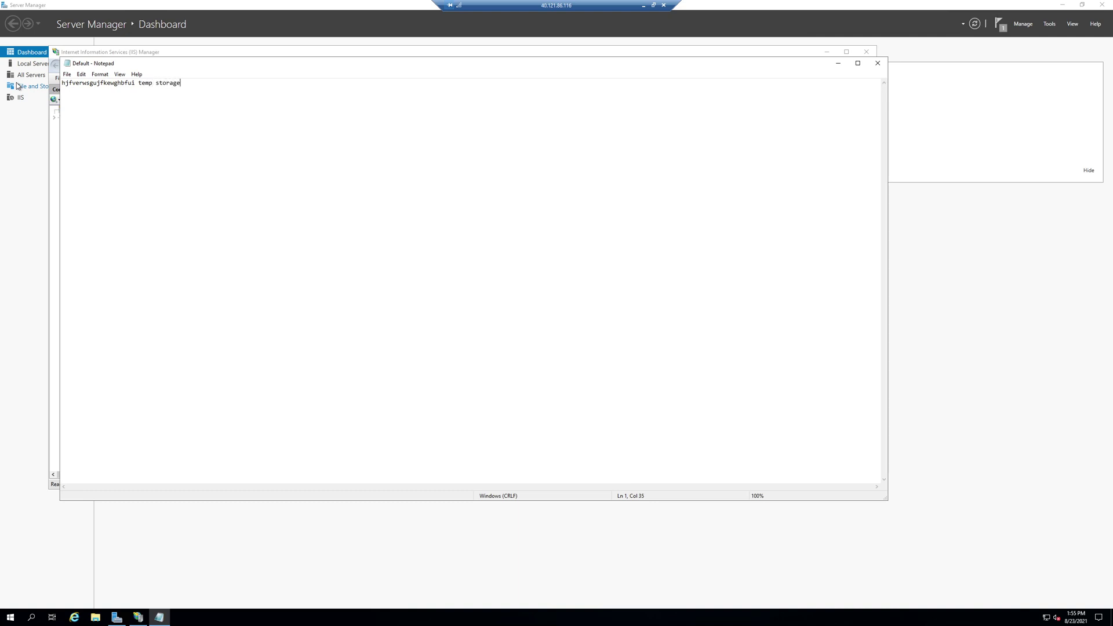
- Save the text as a new file named gerger on the Temporary Storage (D:) drive
left_click(67, 75)
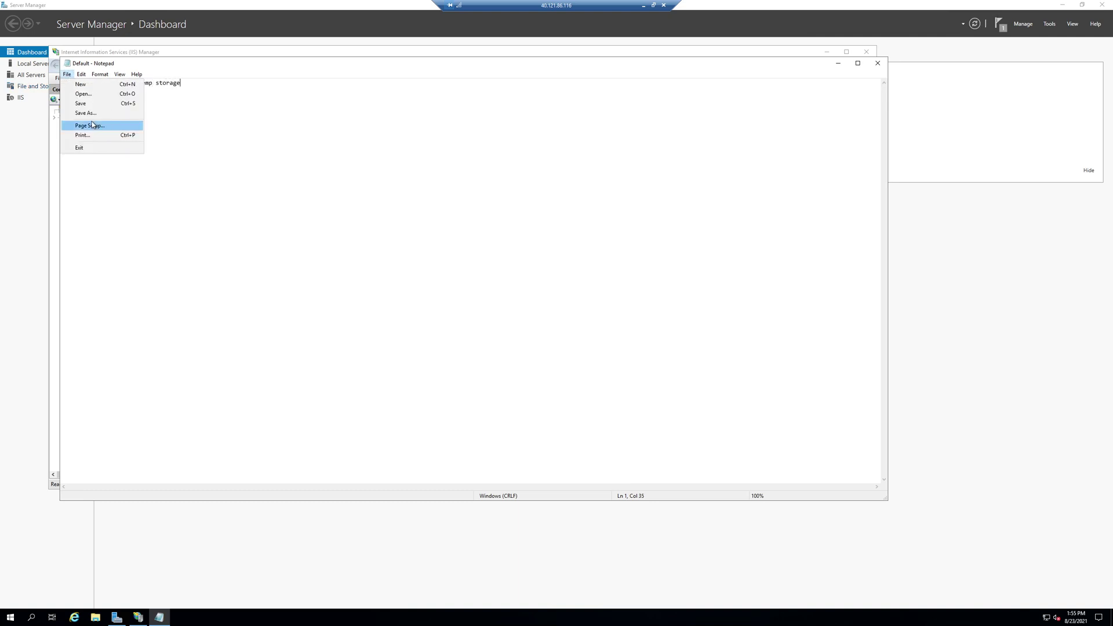
left_click(86, 113)
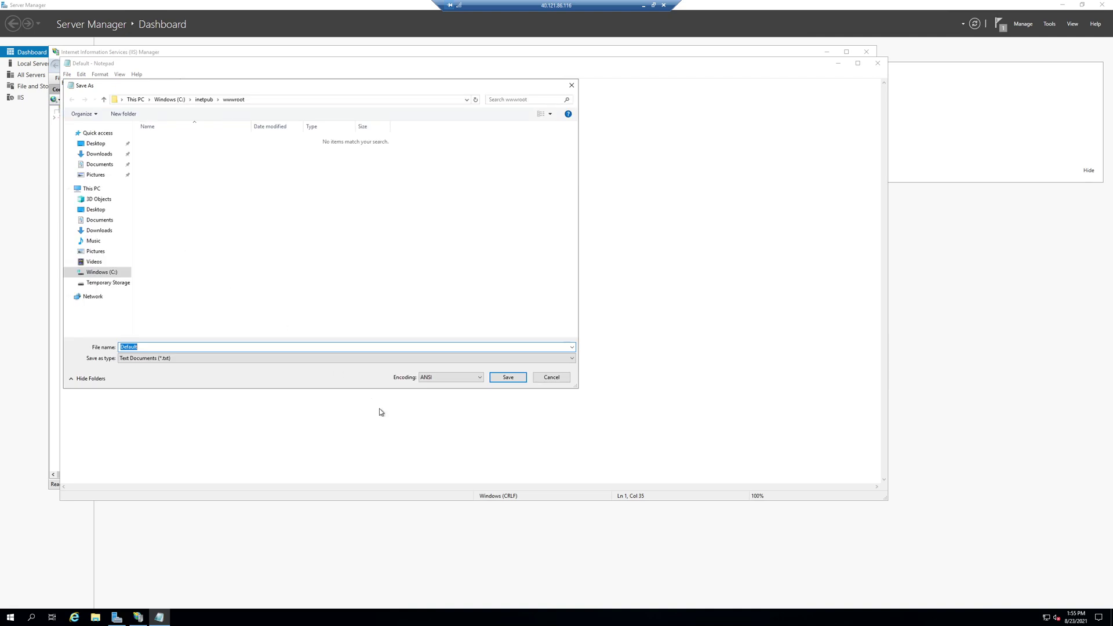
left_click(100, 284)
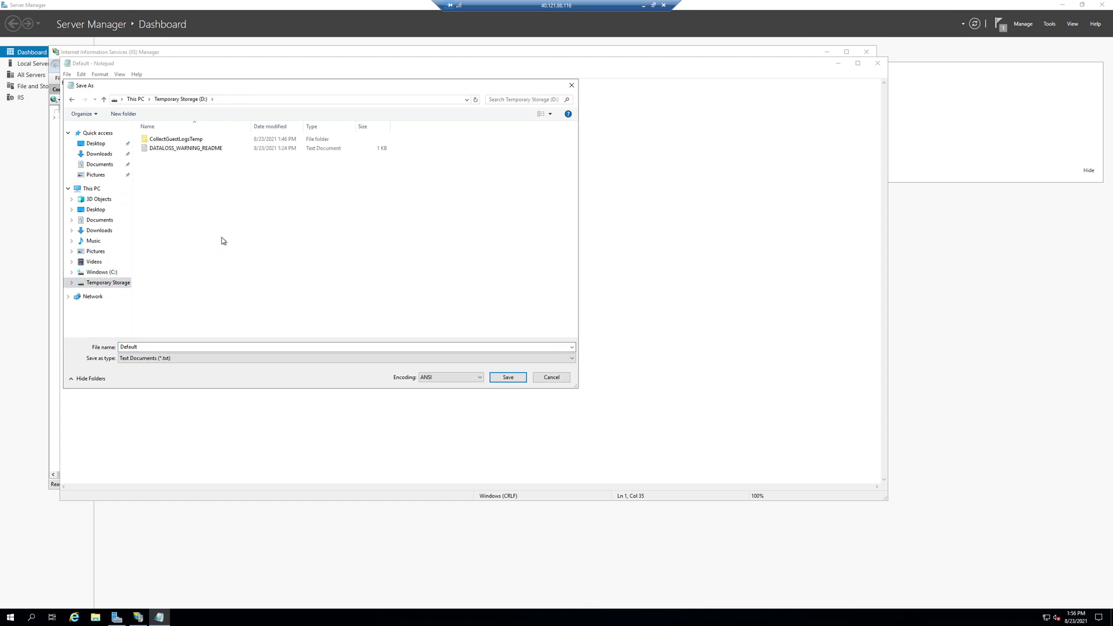
double_click(180, 149)
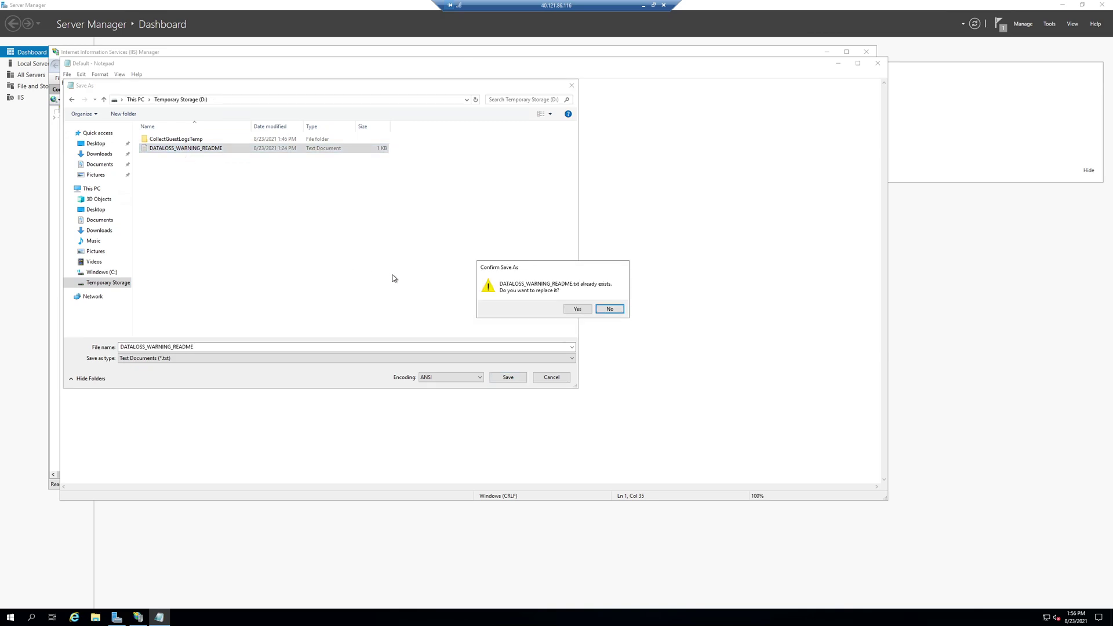
left_click(610, 309)
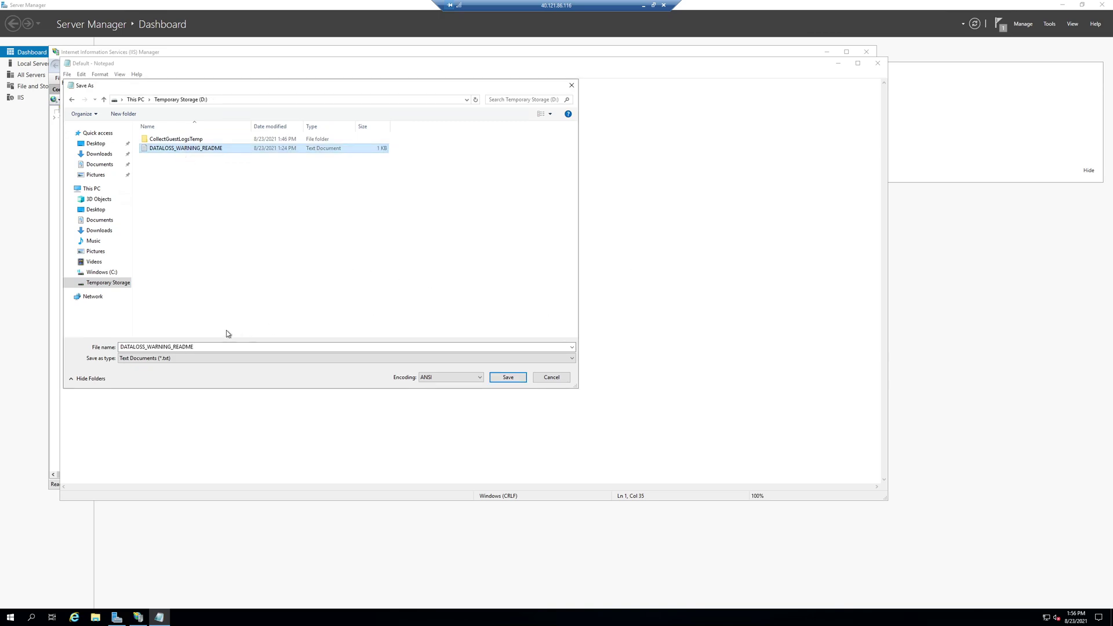
double_click(219, 346)
type("gerger")
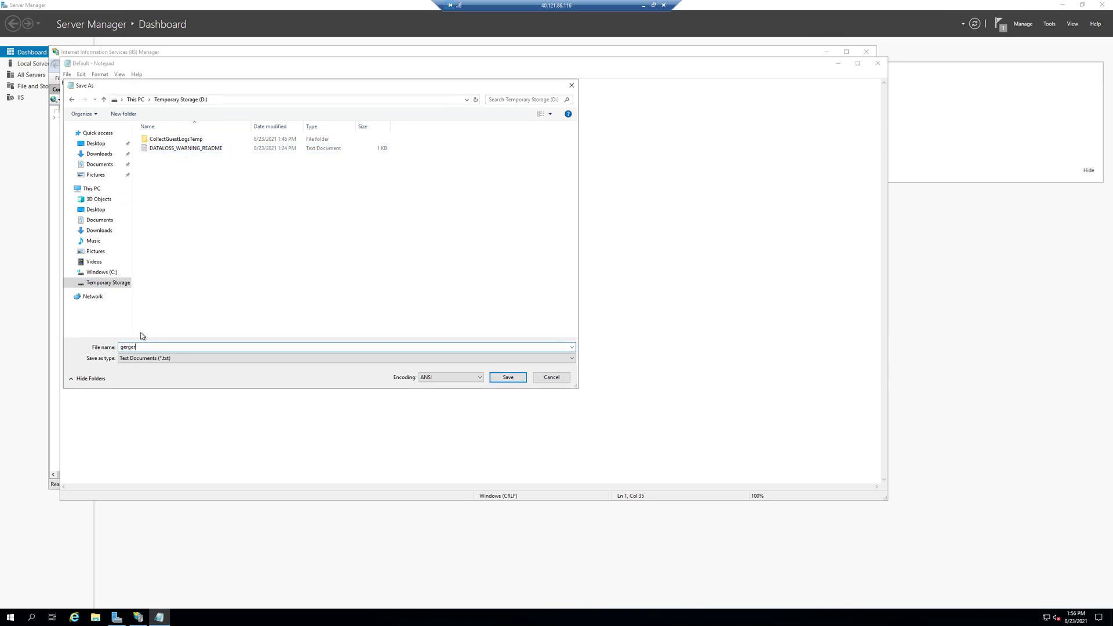
left_click(506, 378)
- Browse the Temporary Storage (D:) drive in File Explorer and read the DATALOSS_WARNING_README file
left_click(95, 618)
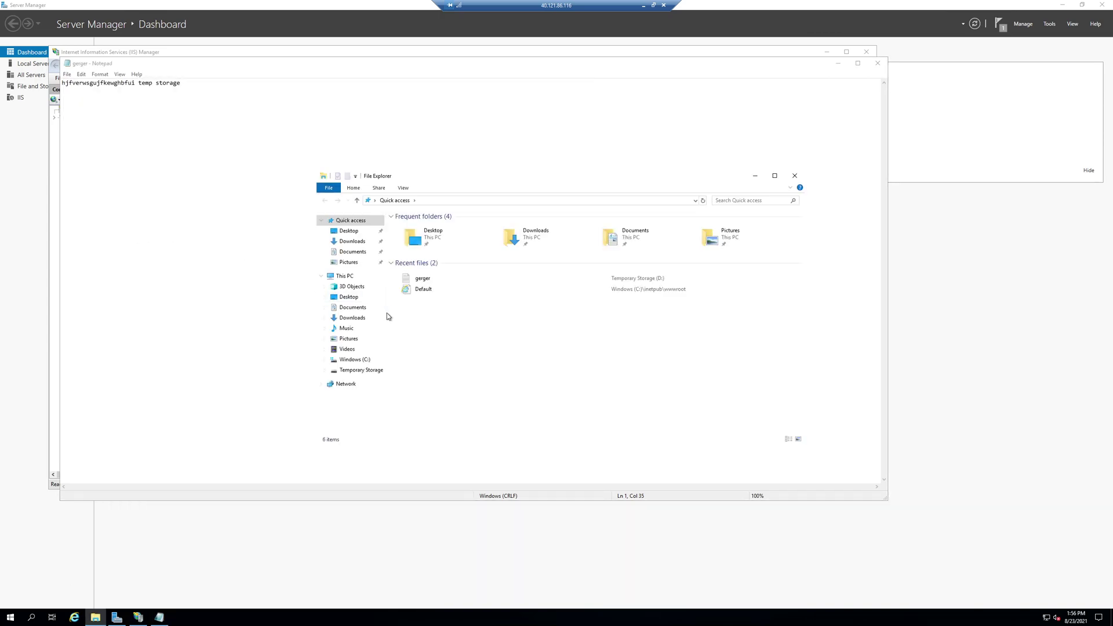
left_click(363, 370)
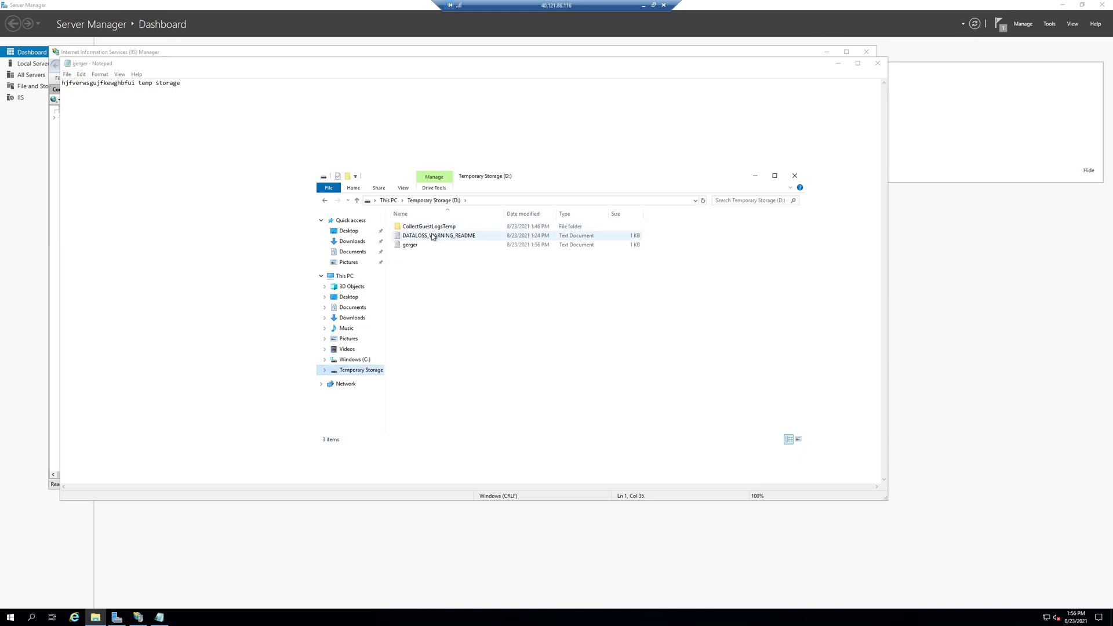
double_click(418, 228)
left_click_drag(161, 95, 359, 127)
left_click(213, 99)
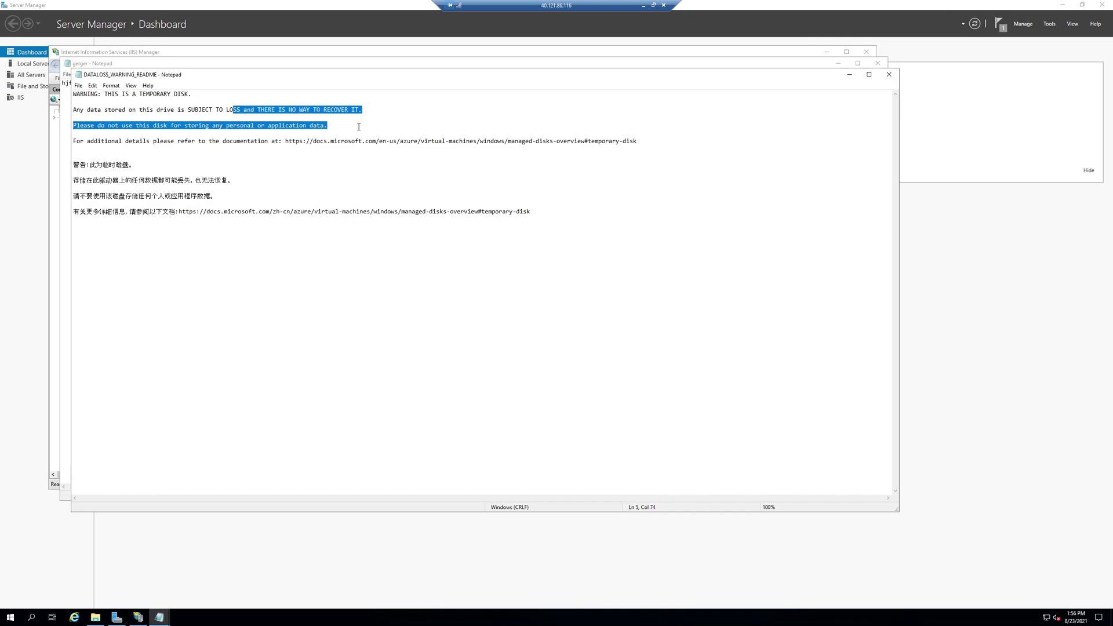
left_click(346, 152)
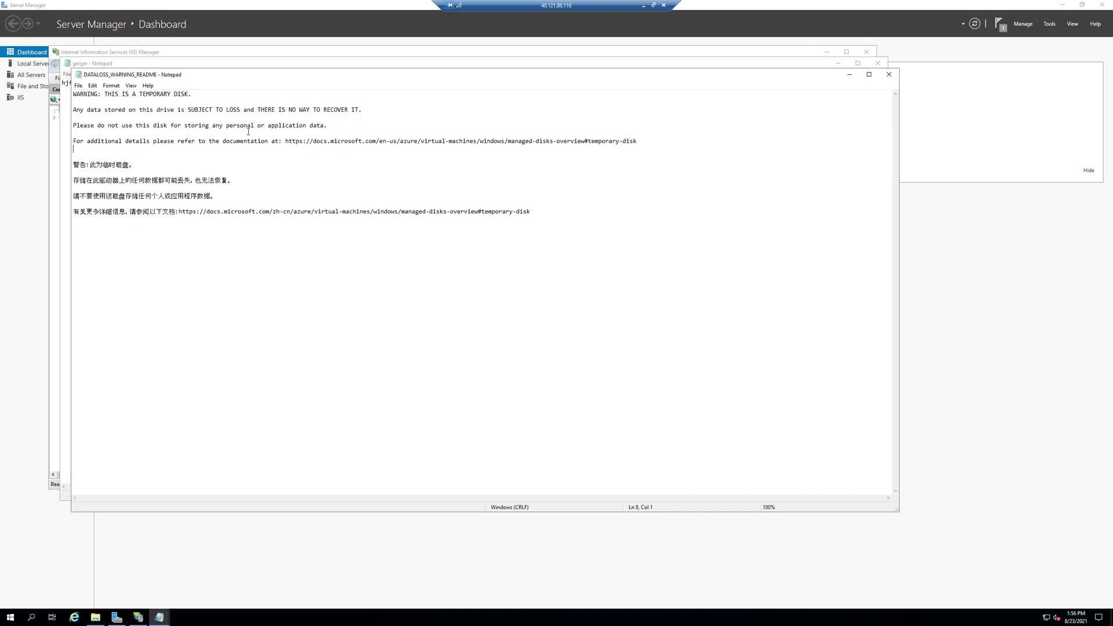
left_click(889, 75)
left_click(410, 247)
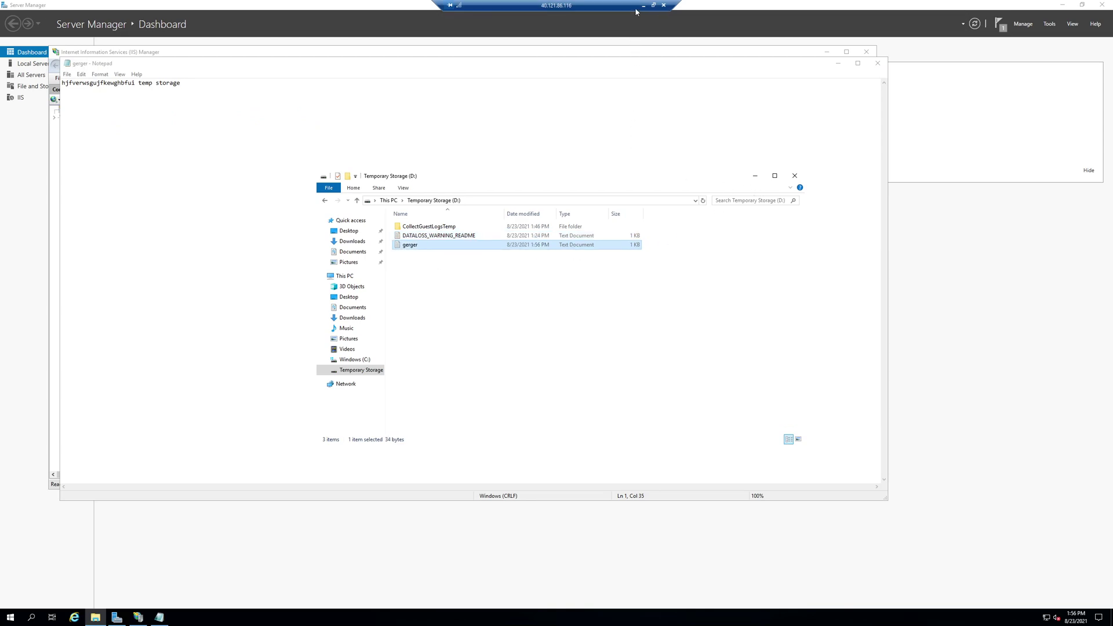
- Restart the virtual machine from within its Windows Server session
left_click(12, 612)
left_click(11, 599)
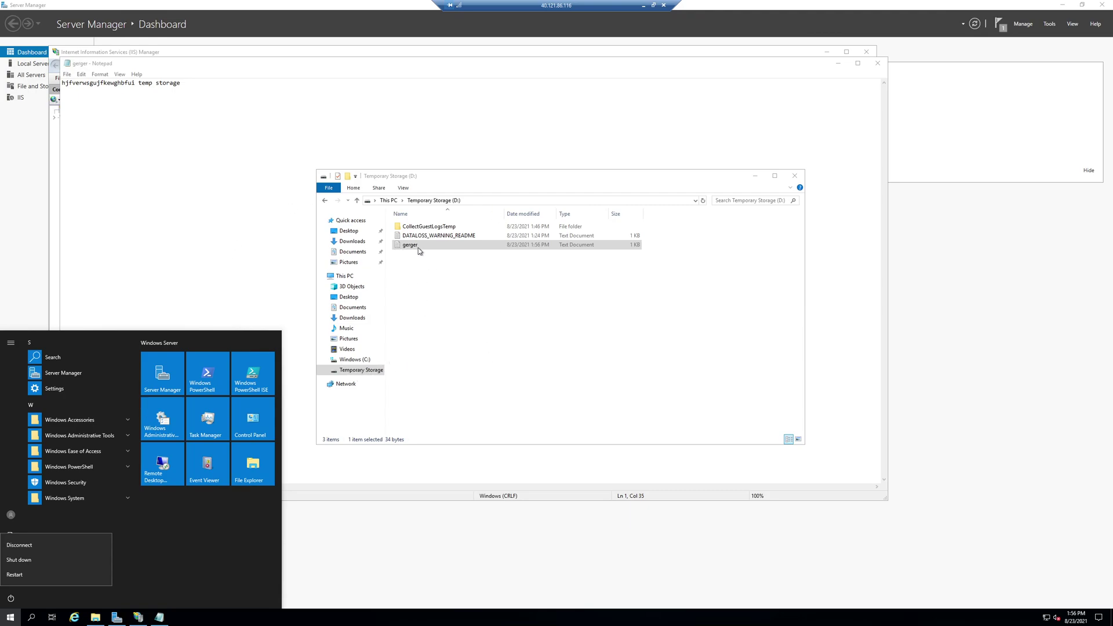
key("Escape")
left_click(13, 600)
left_click(33, 576)
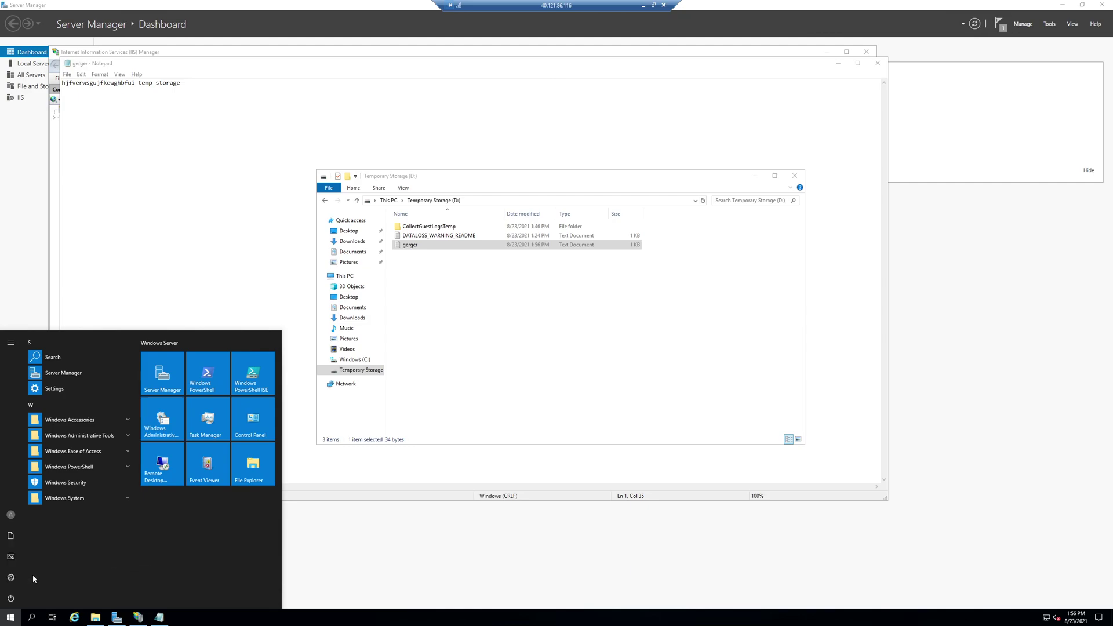
left_click(127, 574)
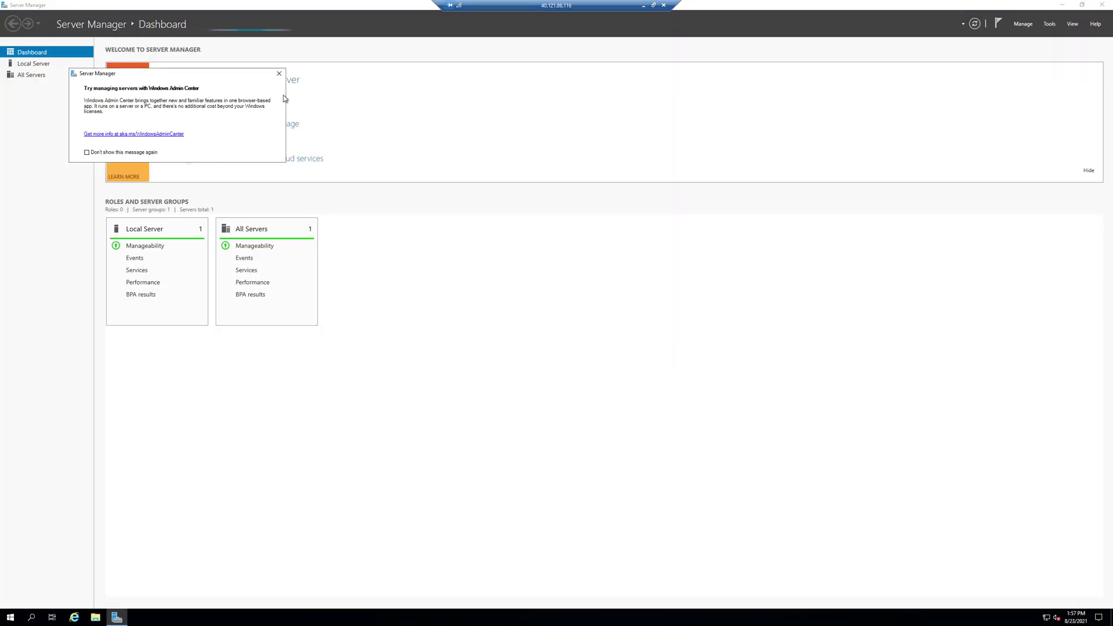
- Dismiss the Windows Admin Center message and check the gerger file on the Temporary Storage (D:) drive
left_click(279, 73)
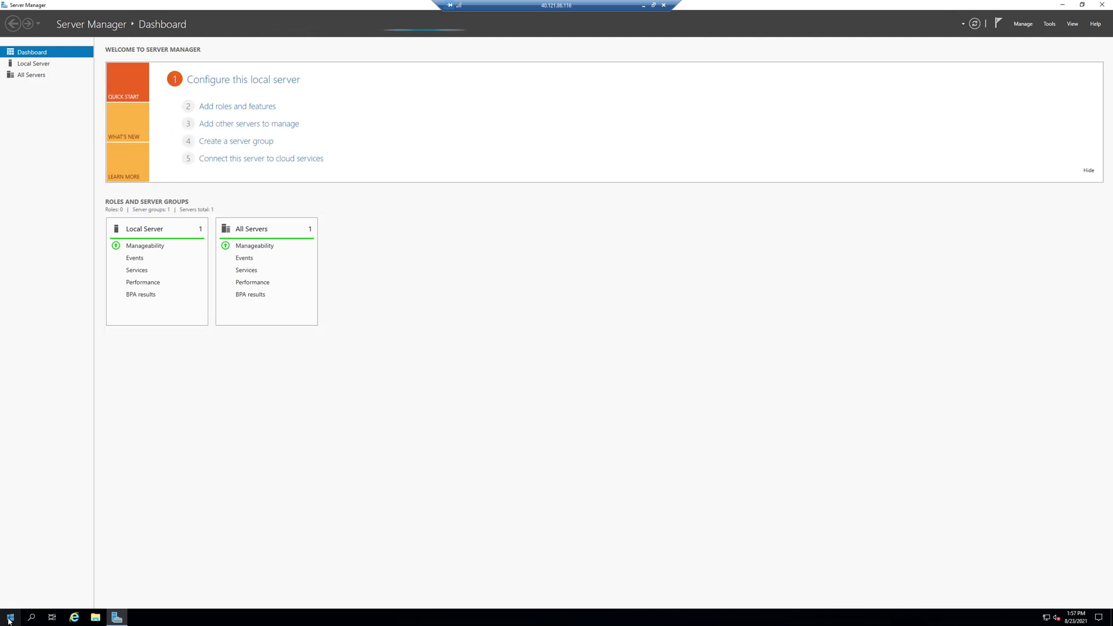
left_click(96, 617)
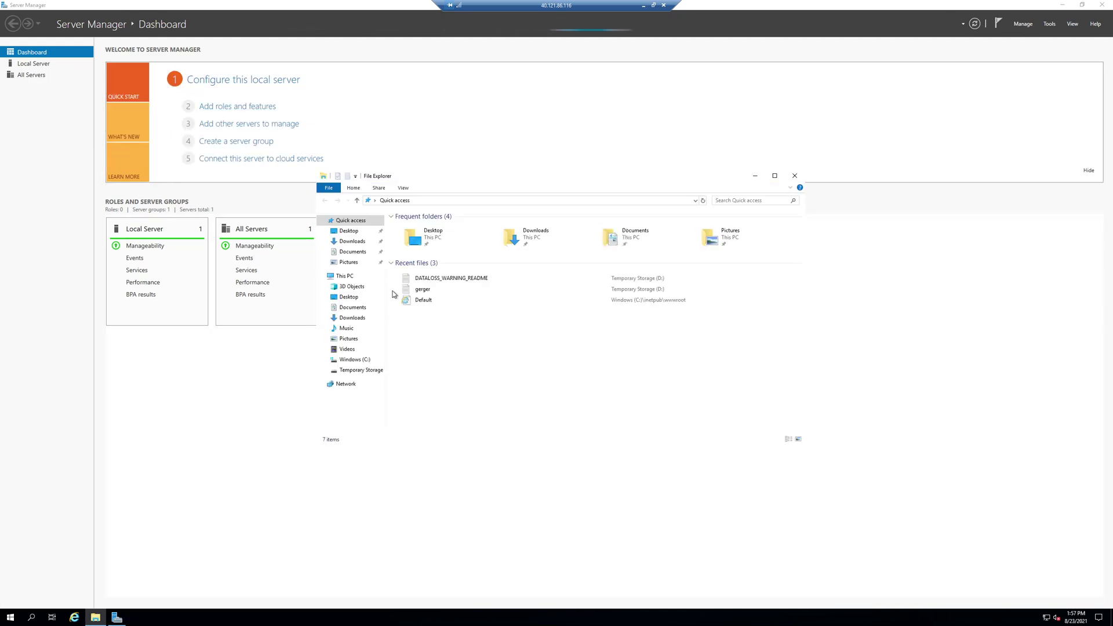
left_click(361, 370)
double_click(429, 246)
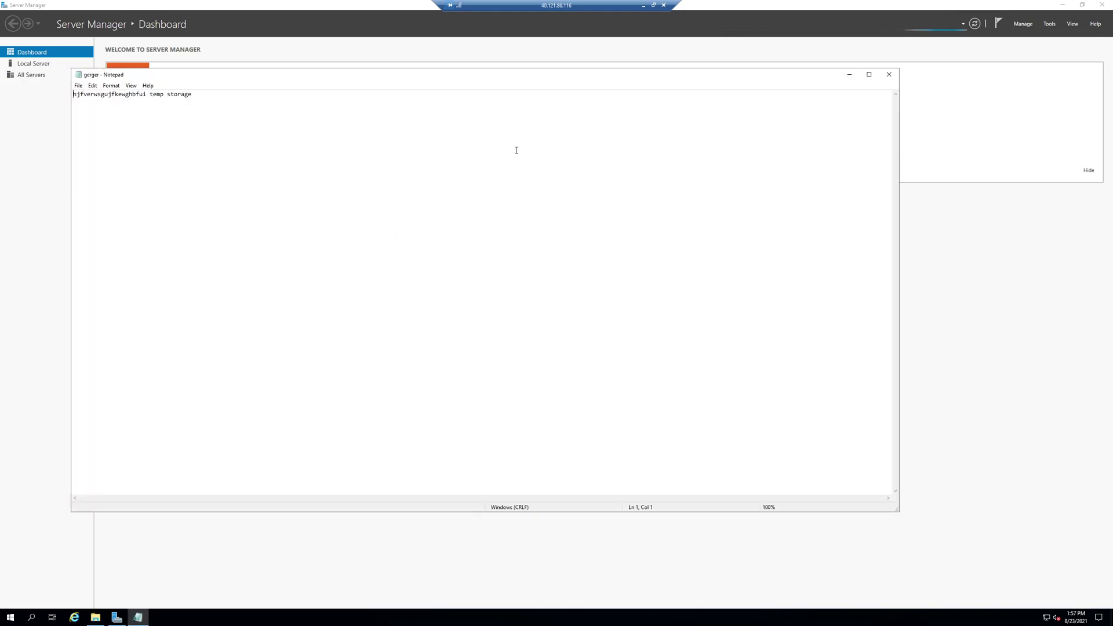
left_click(849, 74)
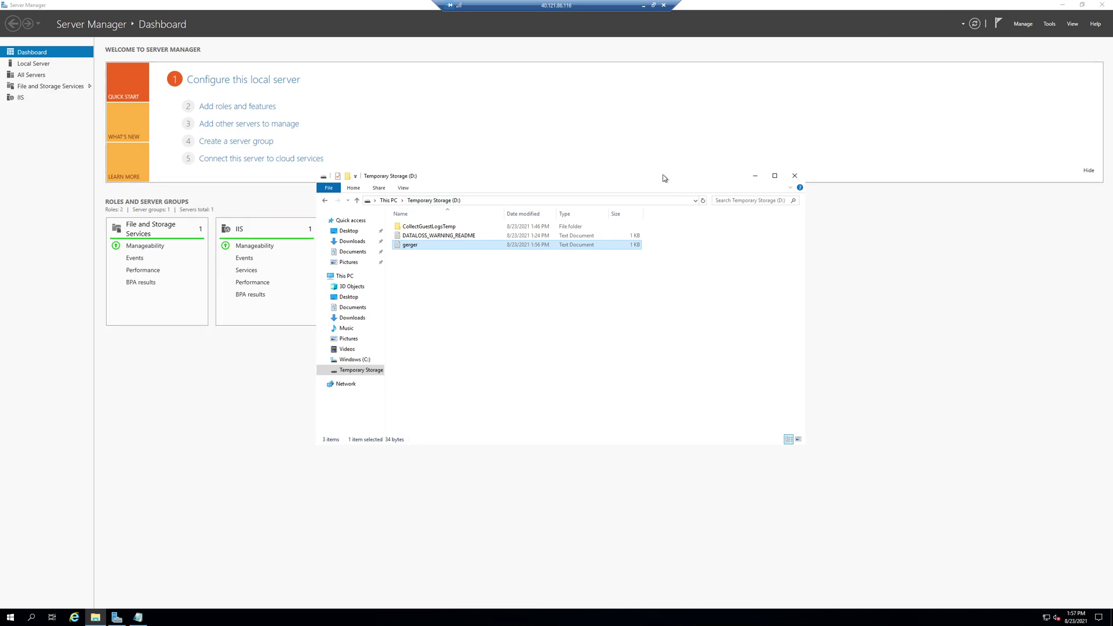
- Return to the Azure portal and stop the DemoWvm virtual machine without reserving its public IP address
left_click(644, 8)
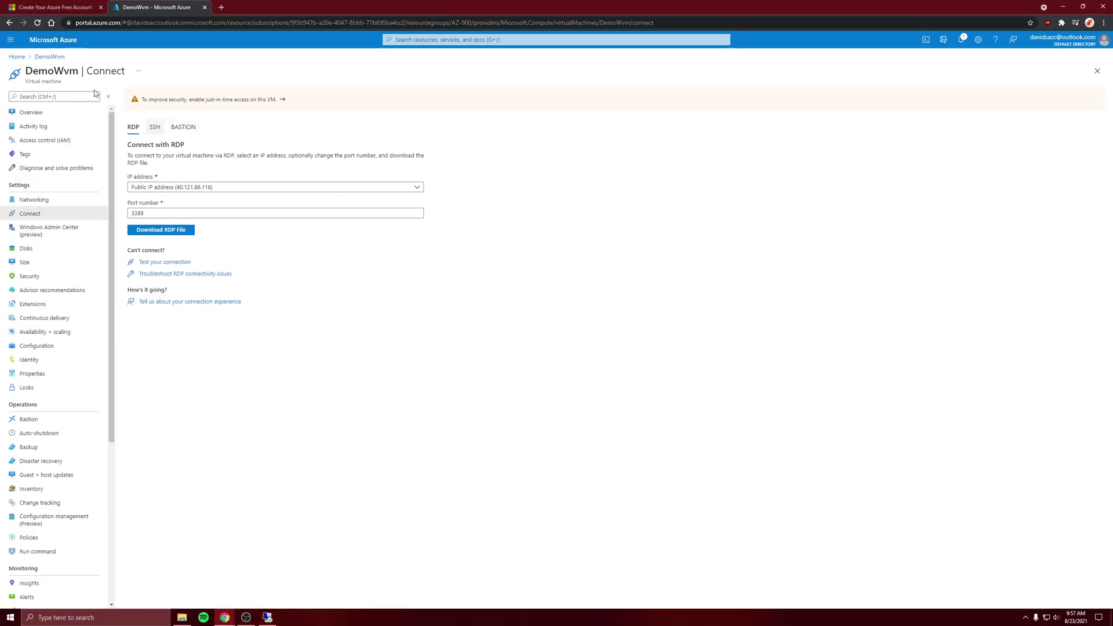
left_click(31, 112)
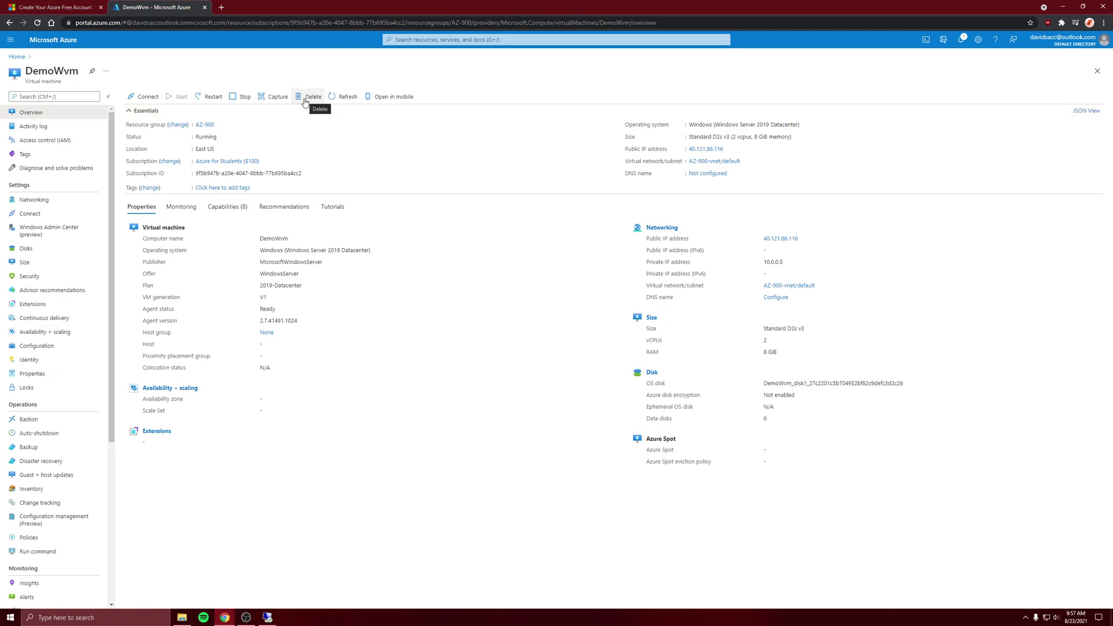
left_click(241, 96)
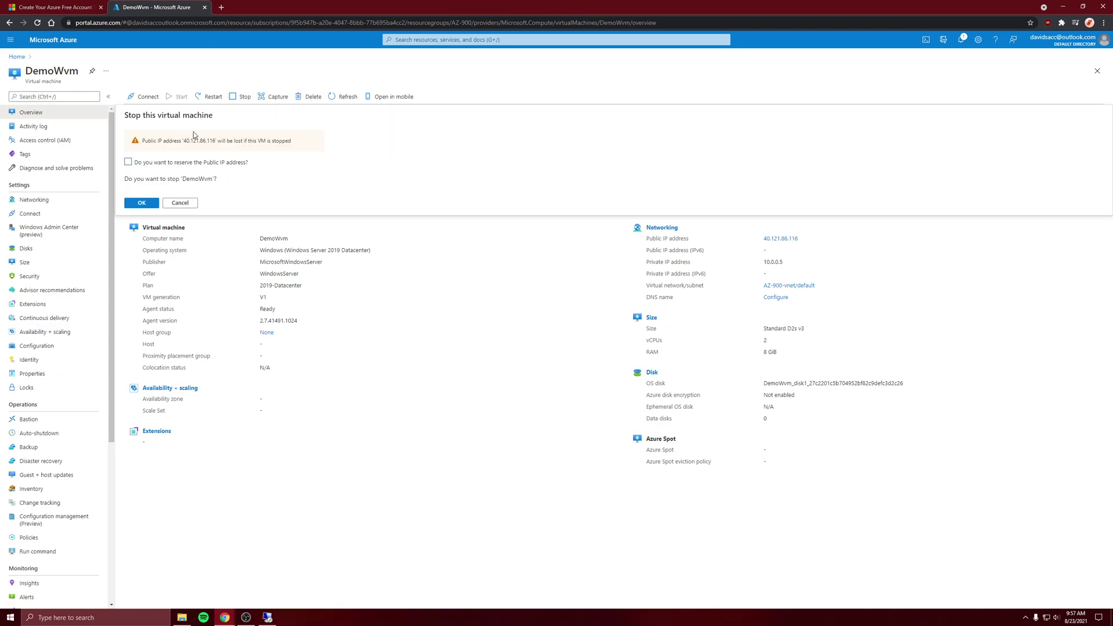
left_click_drag(192, 144, 267, 143)
left_click(142, 204)
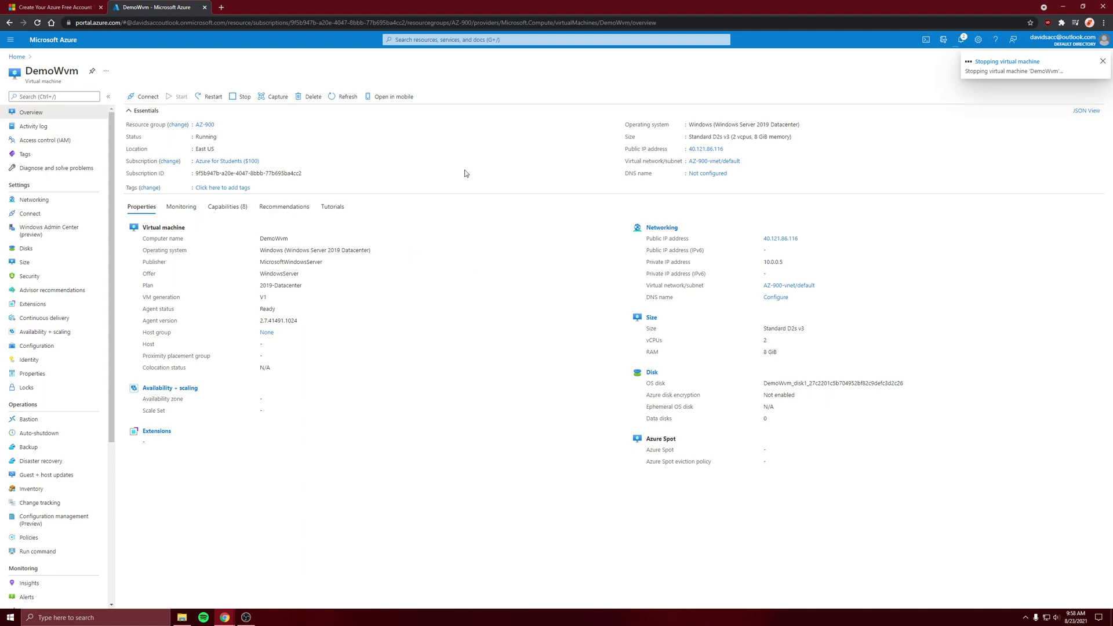
- View the portal notifications and start the DemoWvm virtual machine
left_click(989, 72)
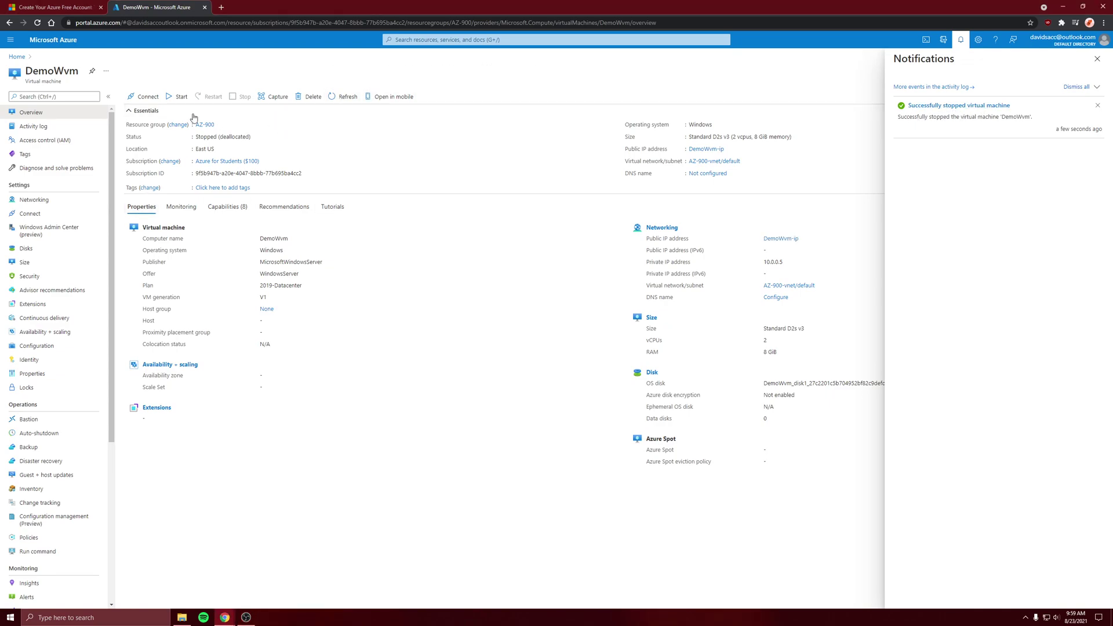
left_click(179, 97)
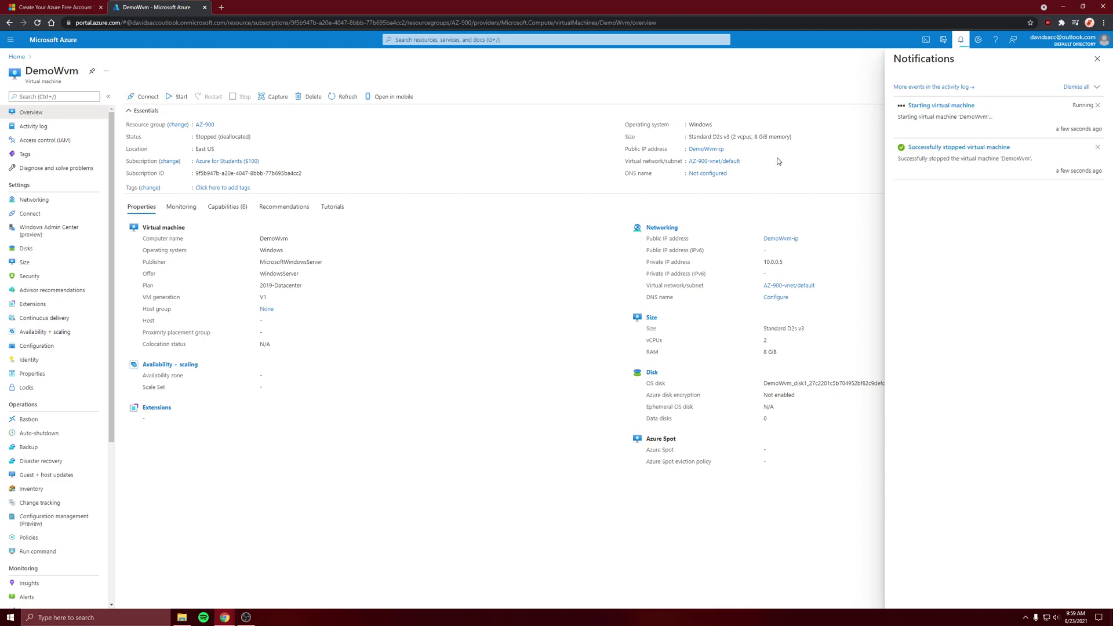
- Try to set up an RDP connection to DemoWvm
left_click(145, 97)
left_click(152, 113)
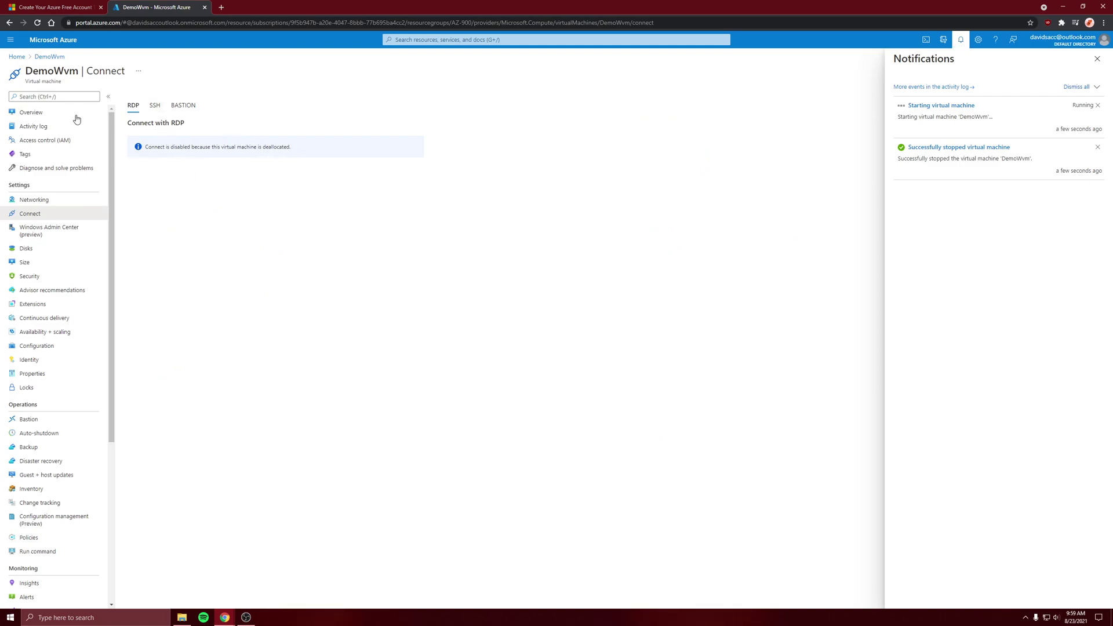
left_click(46, 112)
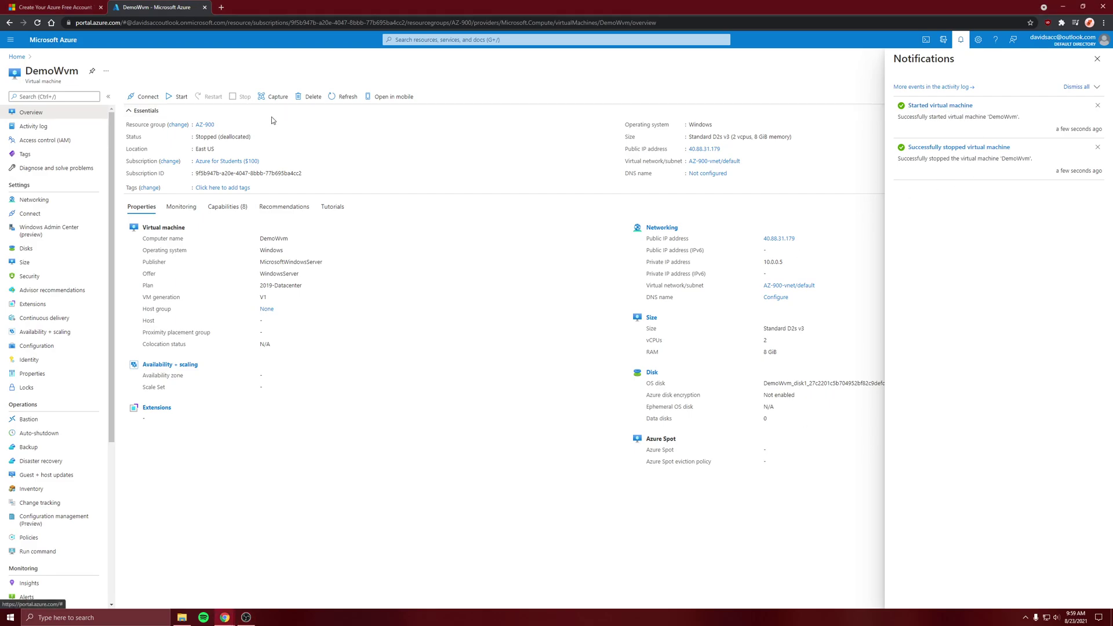
left_click(146, 103)
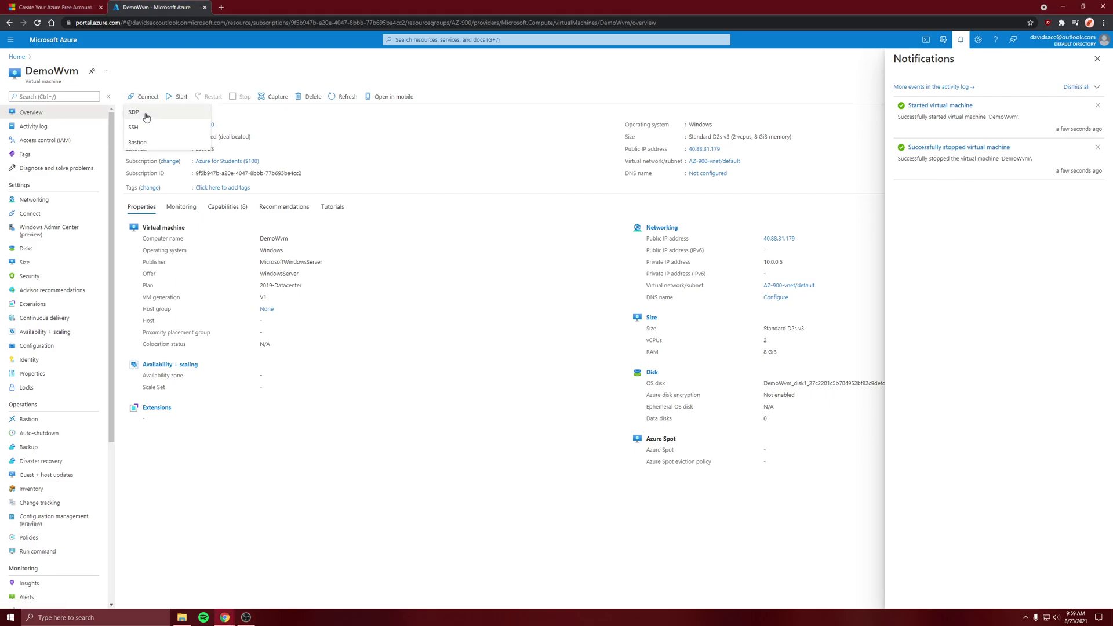
left_click(149, 125)
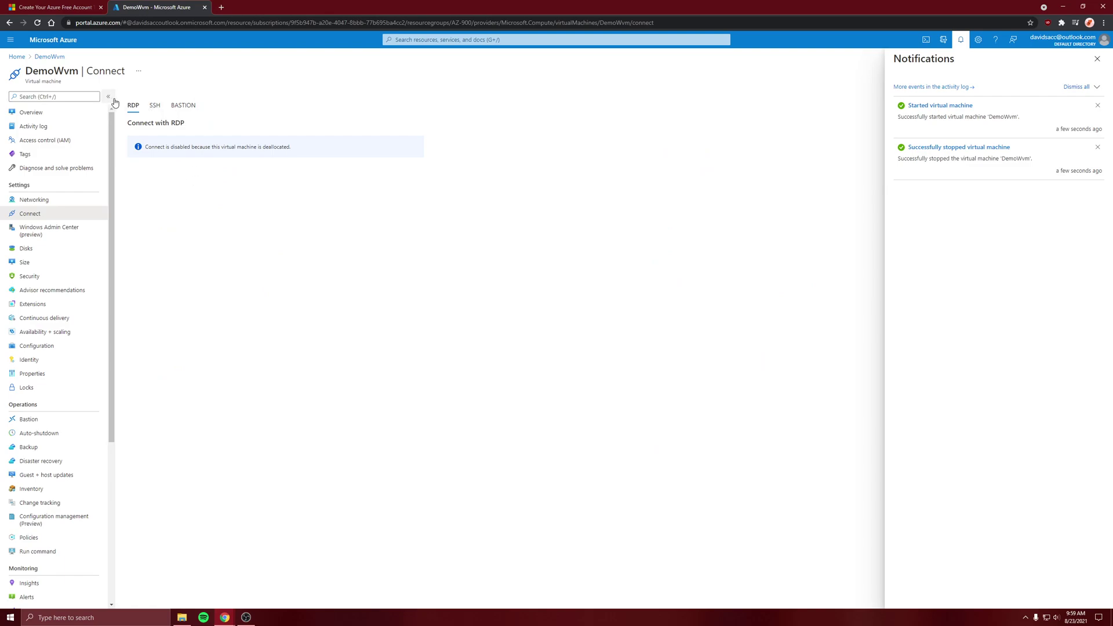
left_click(64, 113)
- Refresh the DemoWvm overview, then download its RDP file as DemoWvm (2) and open it
left_click(335, 98)
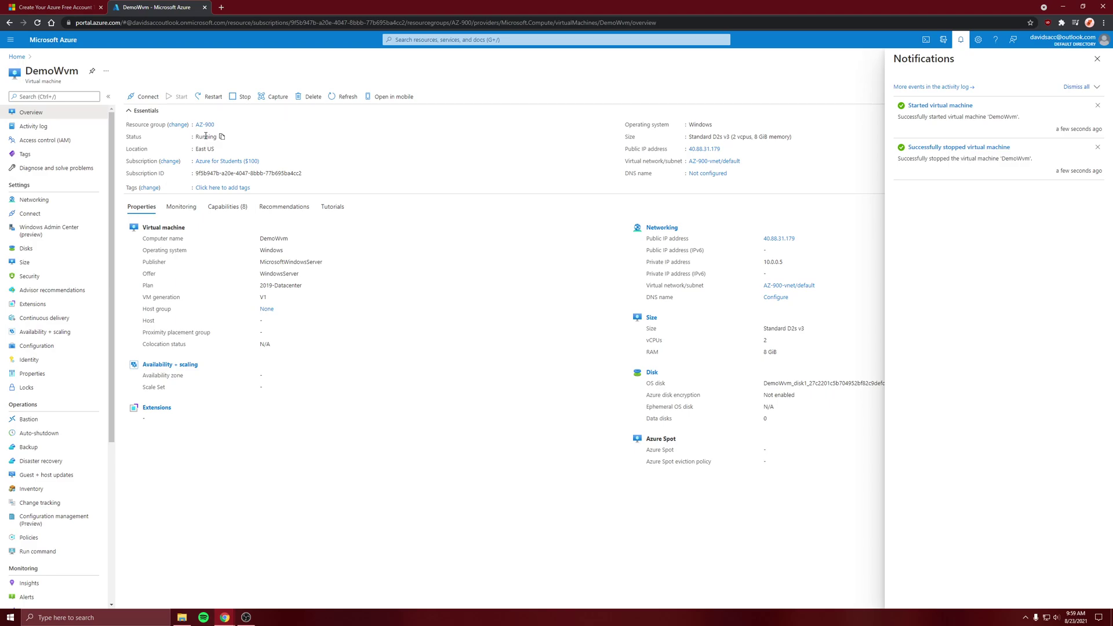
left_click(149, 99)
left_click(142, 112)
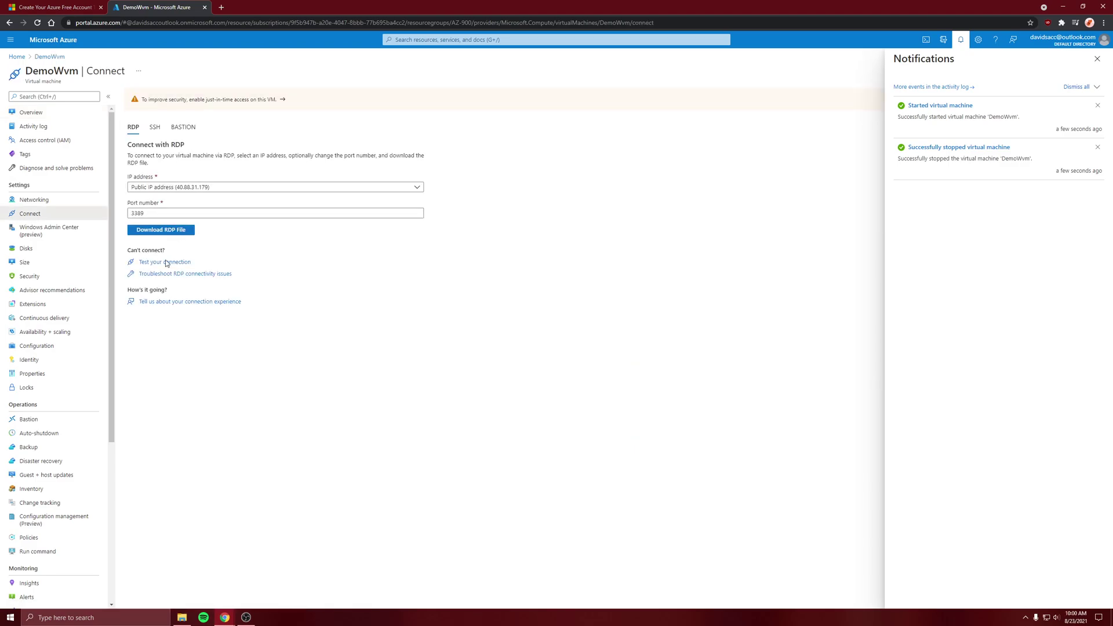
left_click(165, 230)
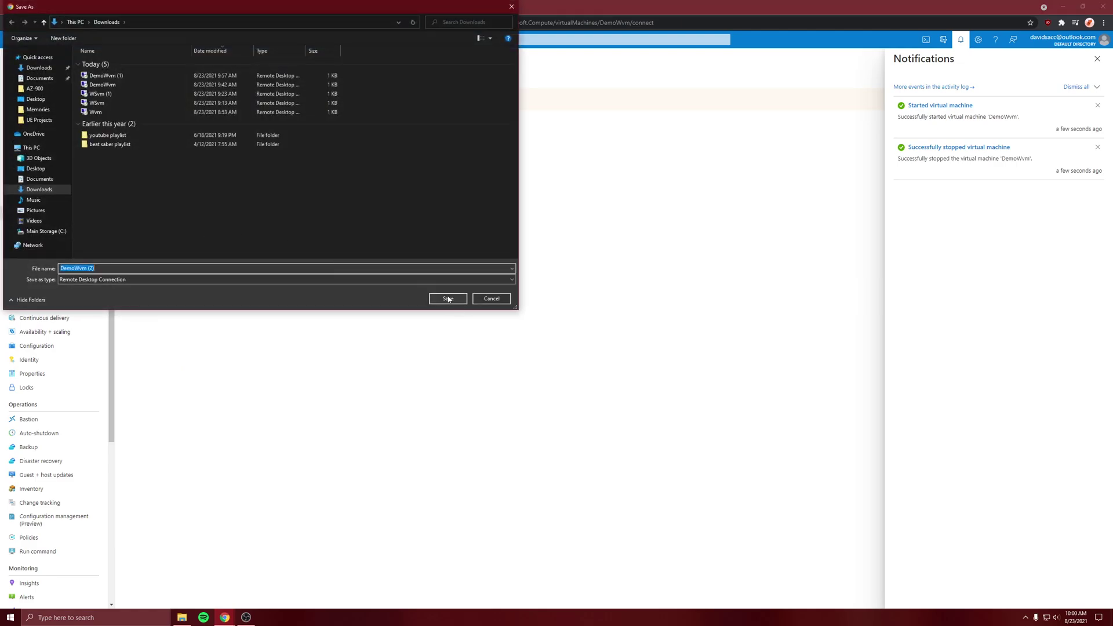
left_click(449, 299)
left_click(46, 597)
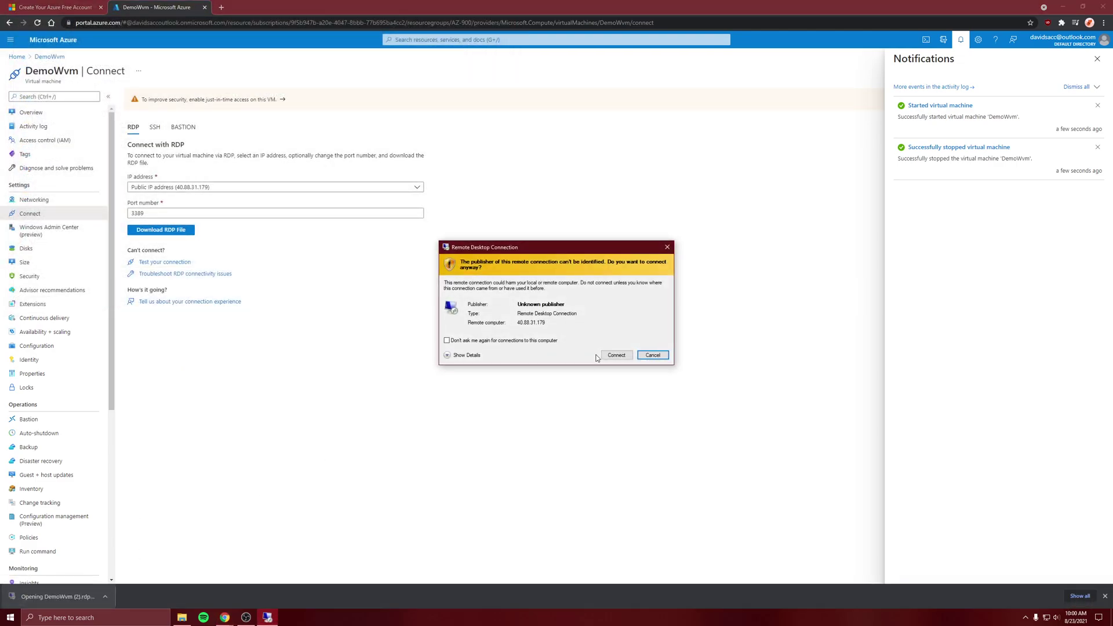
- Connect to DemoWvm using a different account, entering its user name and password and accepting the untrusted certificate
left_click(617, 355)
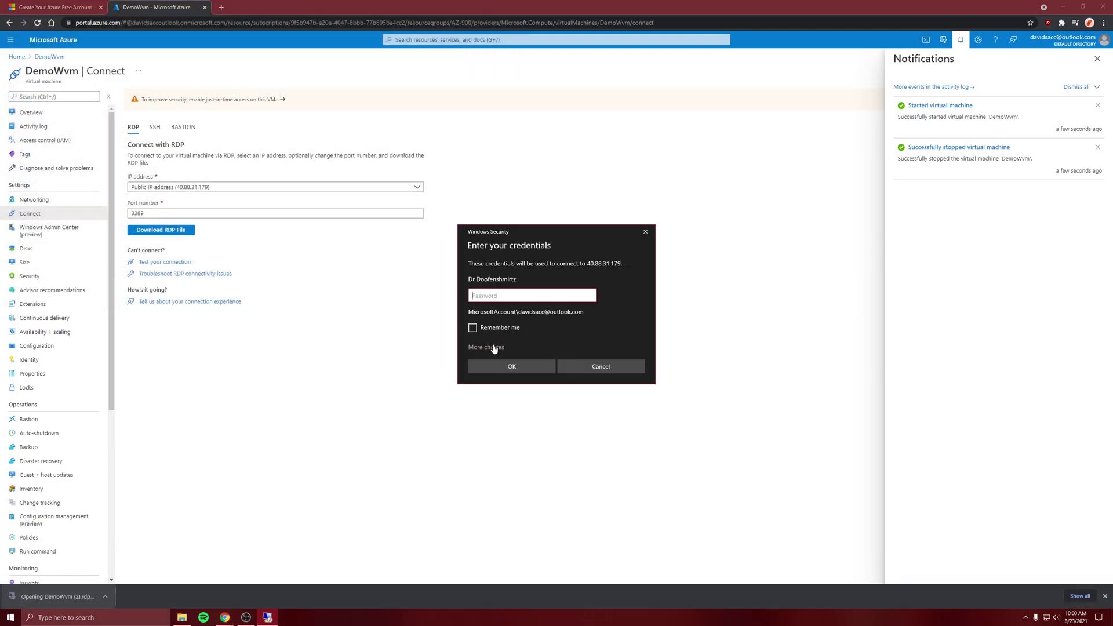
left_click(494, 348)
left_click(506, 389)
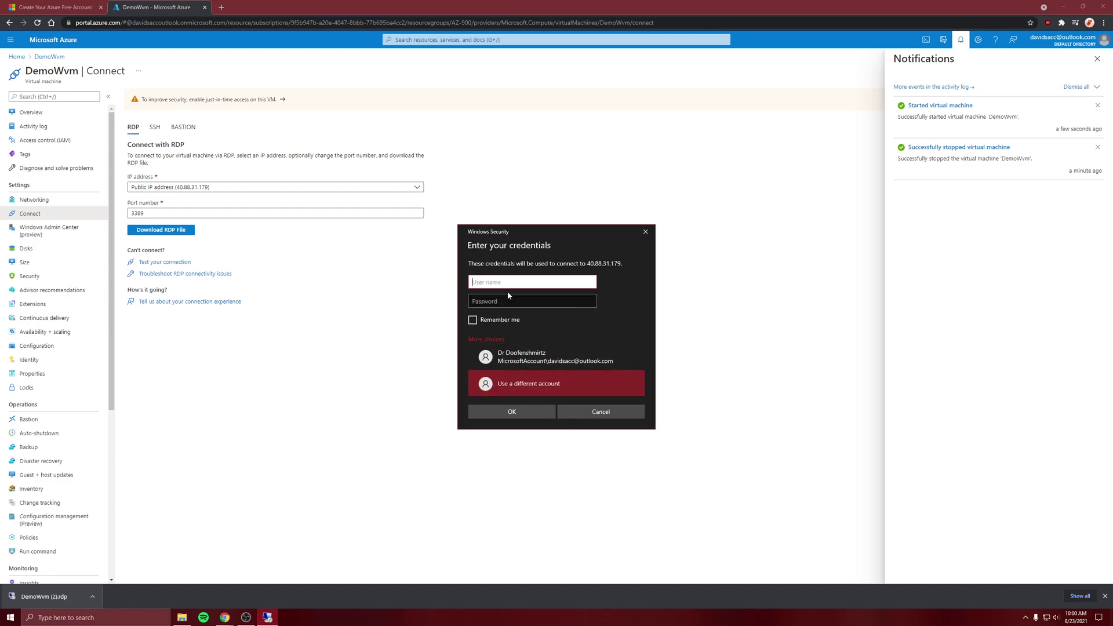
type("david")
key("Tab")
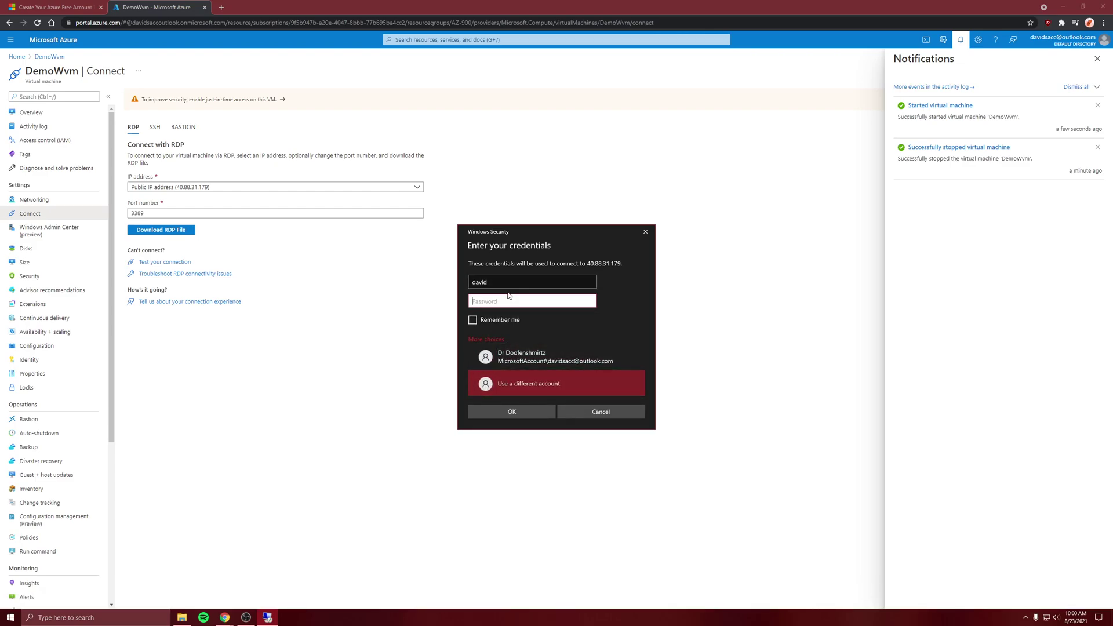
type("●●●●●●●●●●●●")
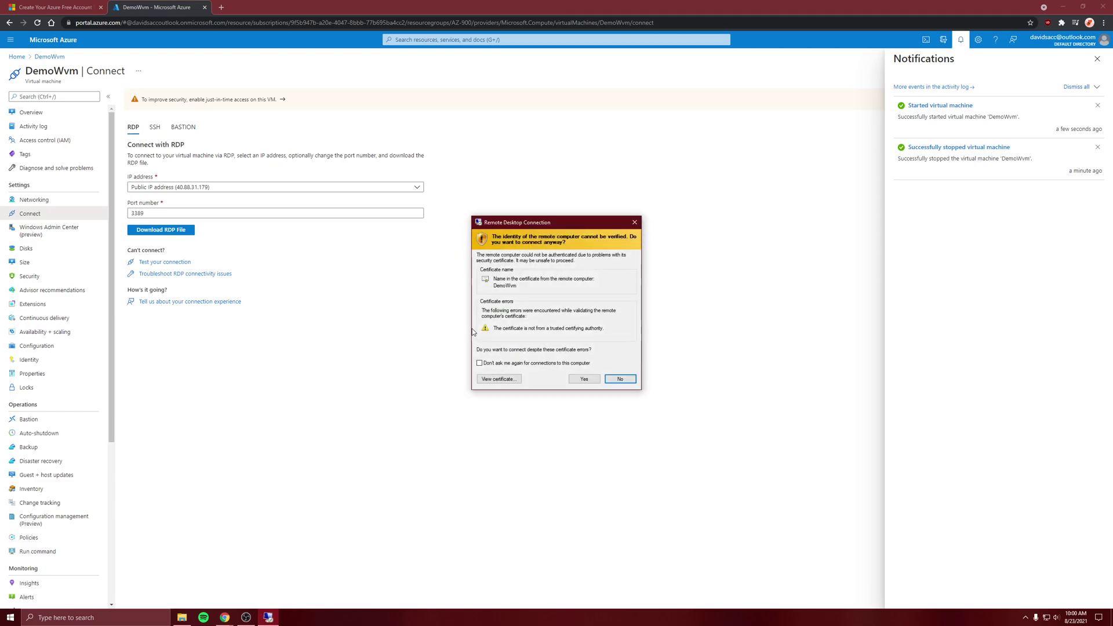
left_click(582, 379)
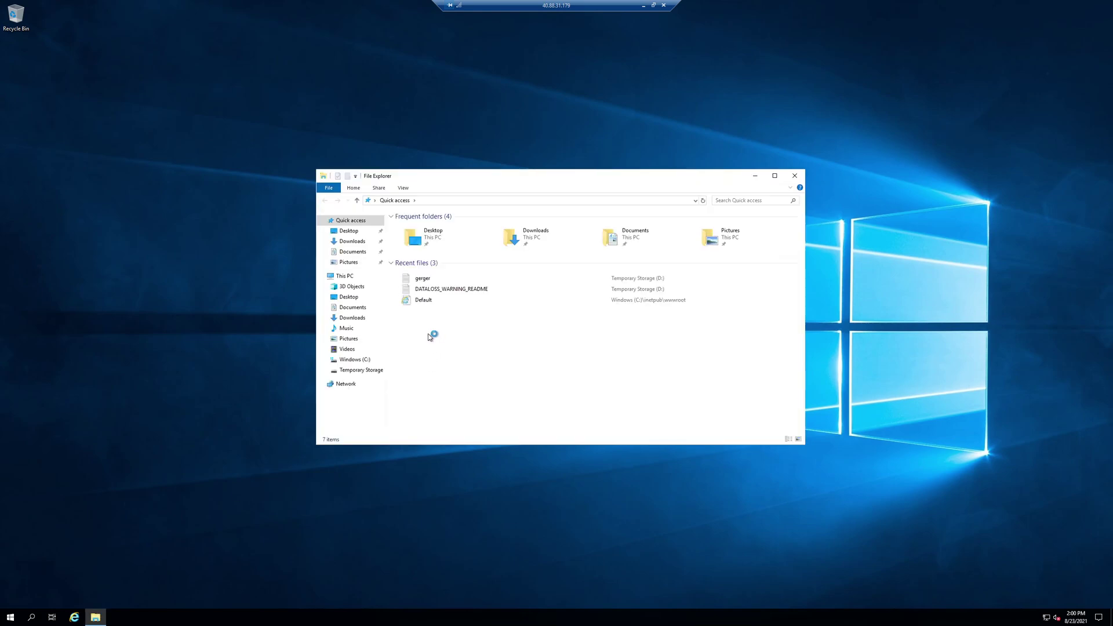
- Inspect the Temporary Storage (D:) and Windows (C:) drives, and try to open gerger from the recent files without creating a new file
left_click(360, 370)
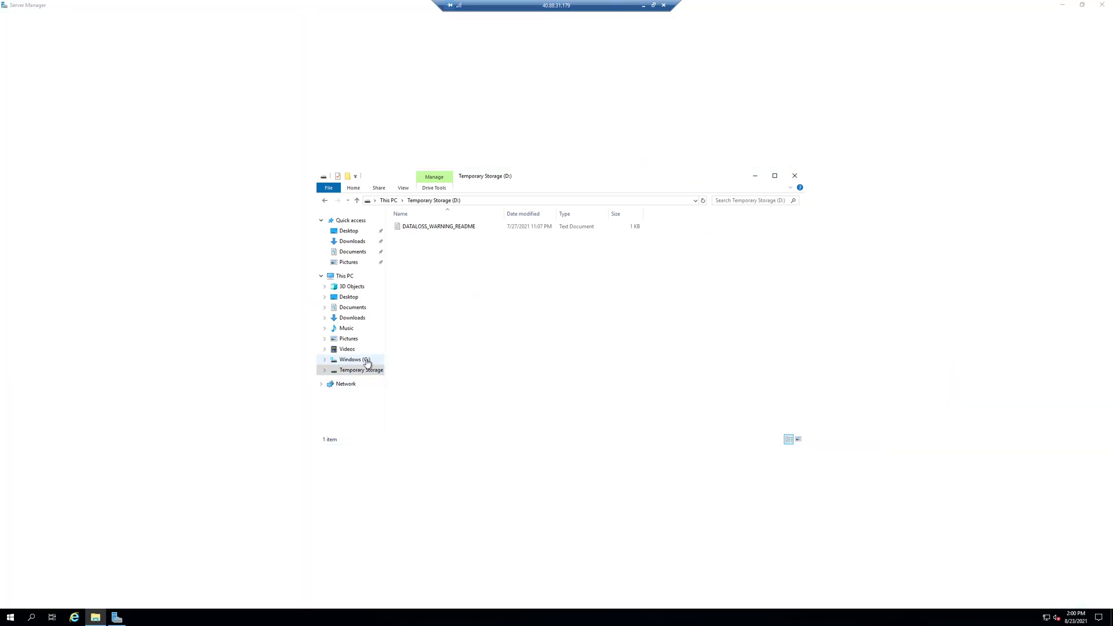
left_click(354, 359)
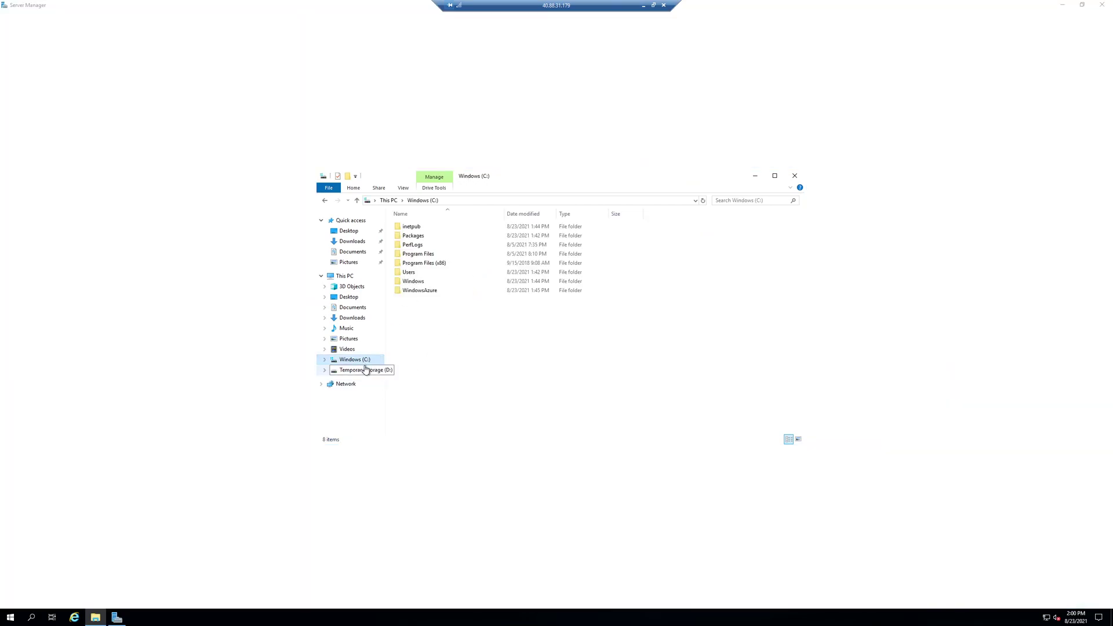
left_click(350, 220)
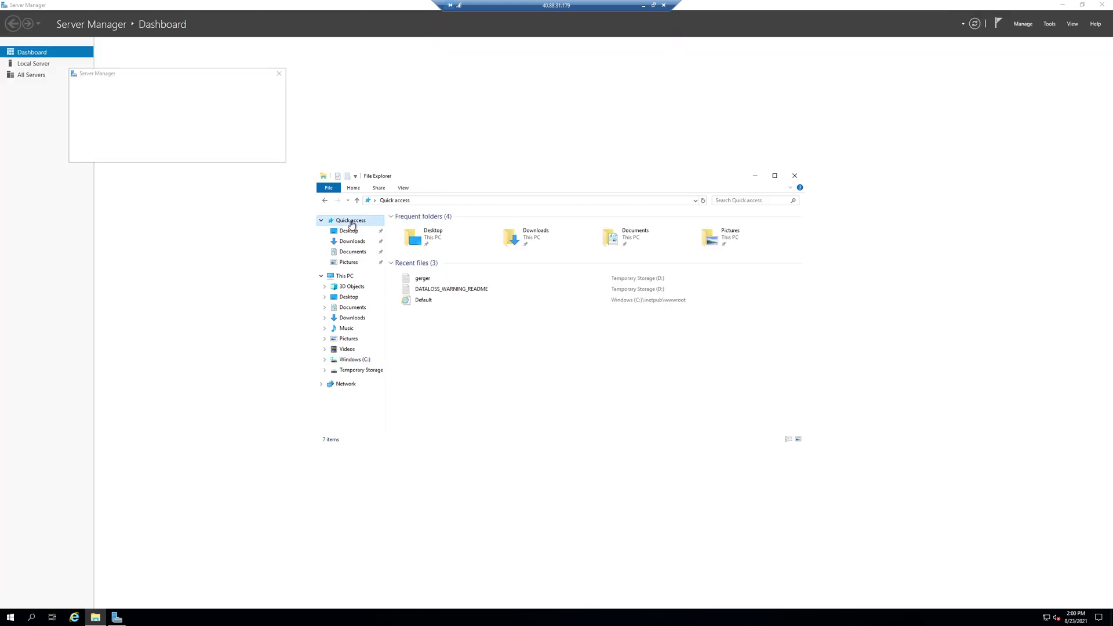
double_click(435, 278)
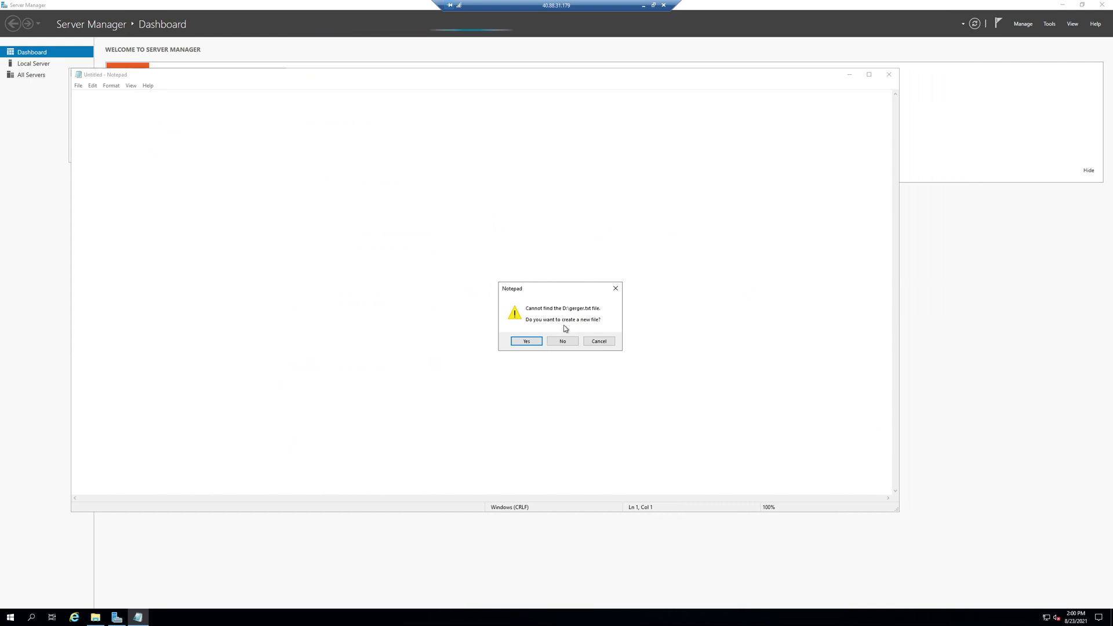
left_click(598, 341)
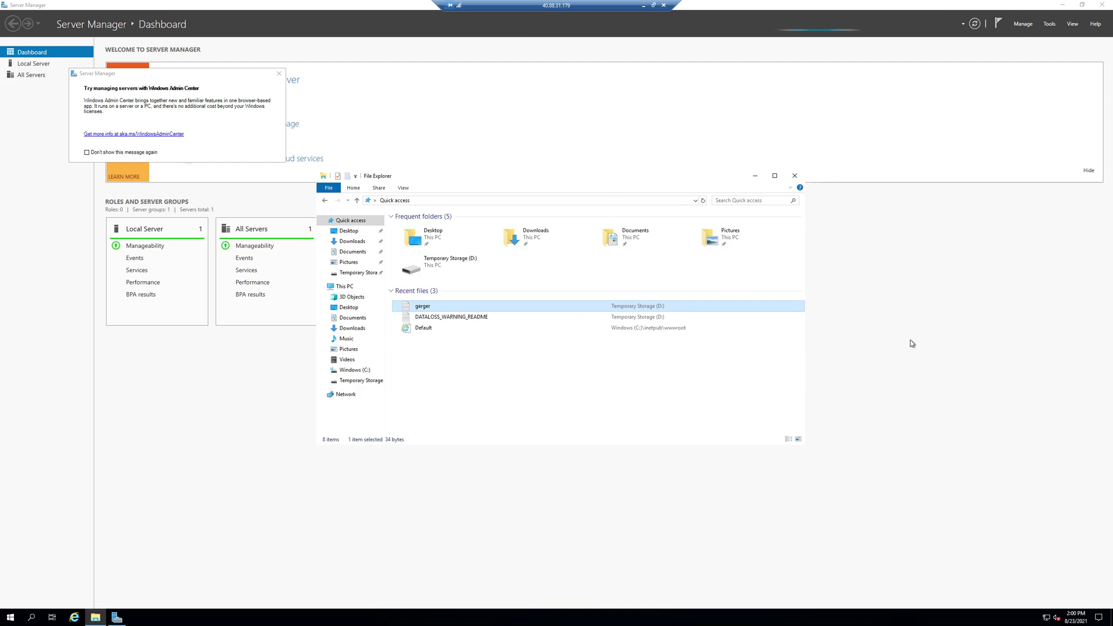
- View the contents of the VM's Windows (C:) drive, then return to the Azure portal
left_click(644, 5)
left_click(267, 617)
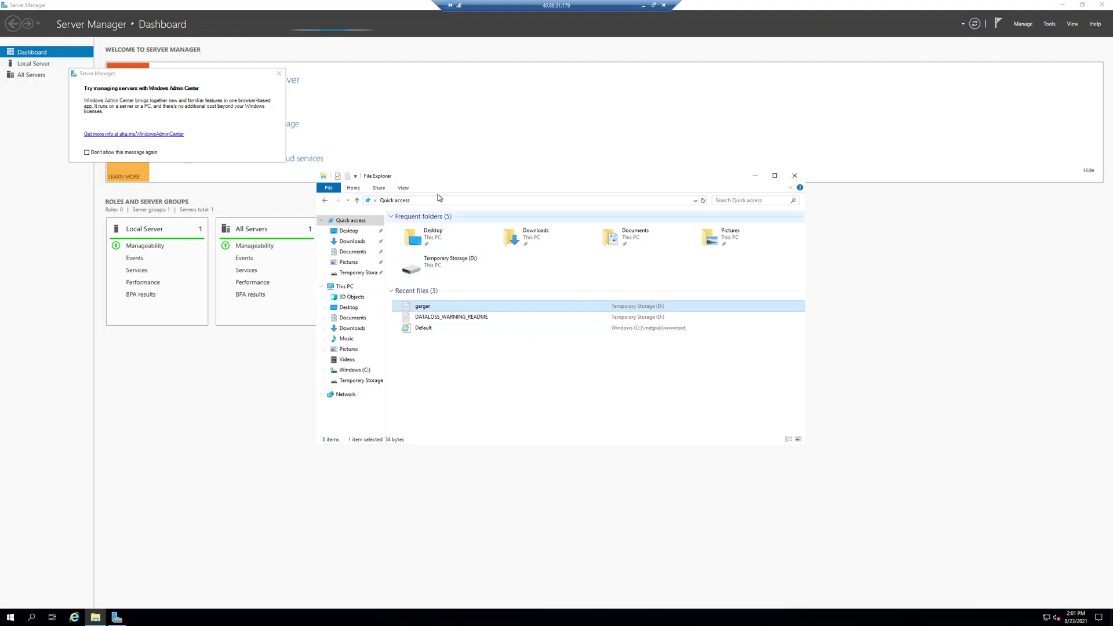
left_click(364, 372)
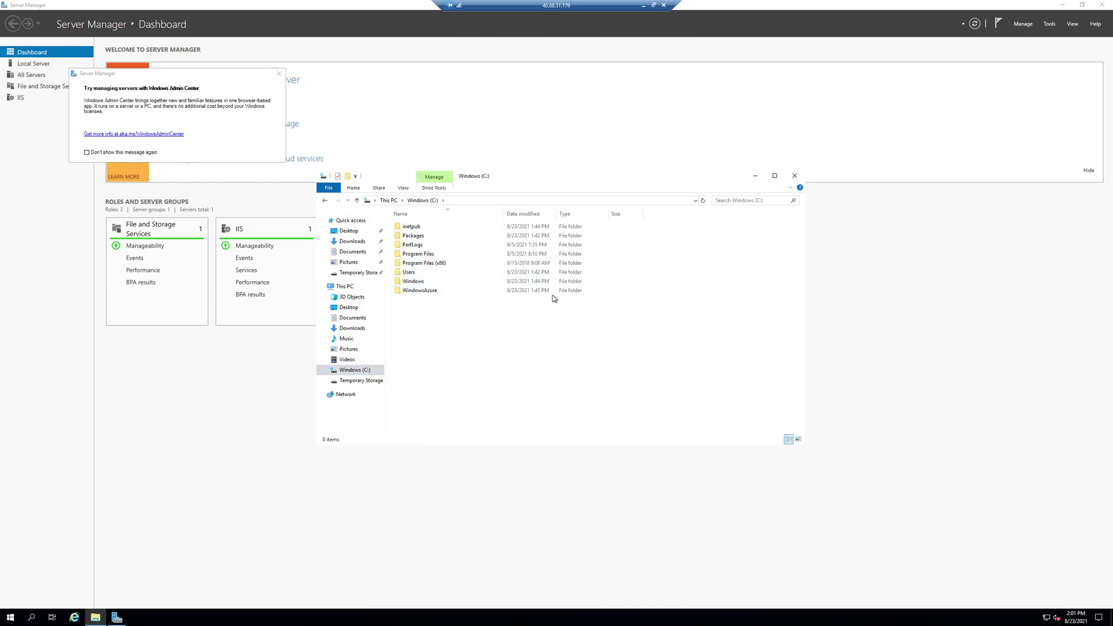
left_click(644, 7)
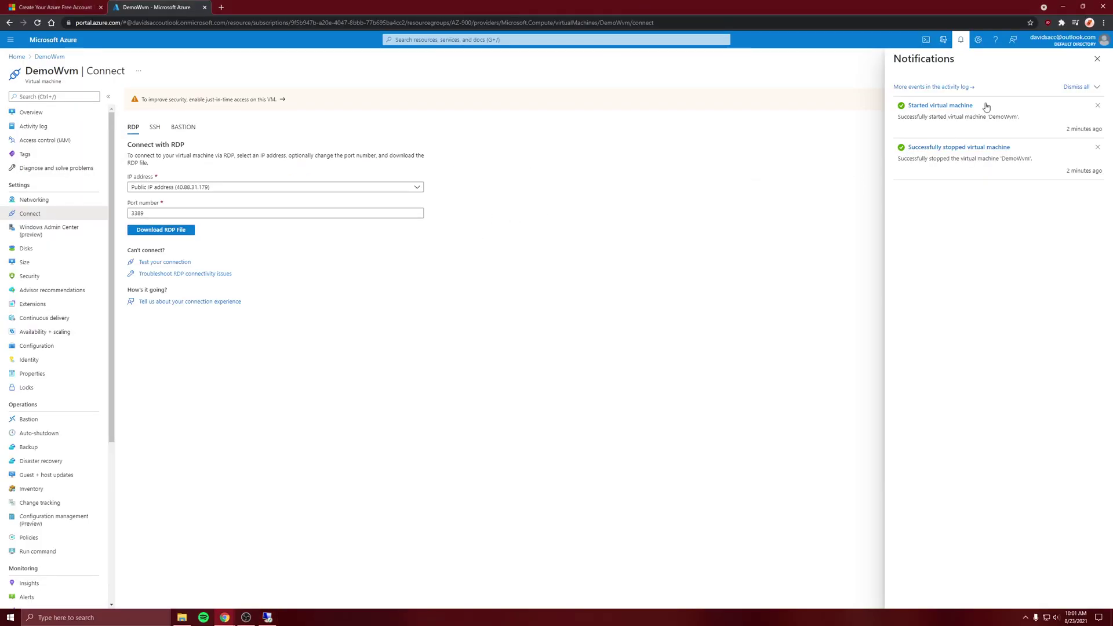